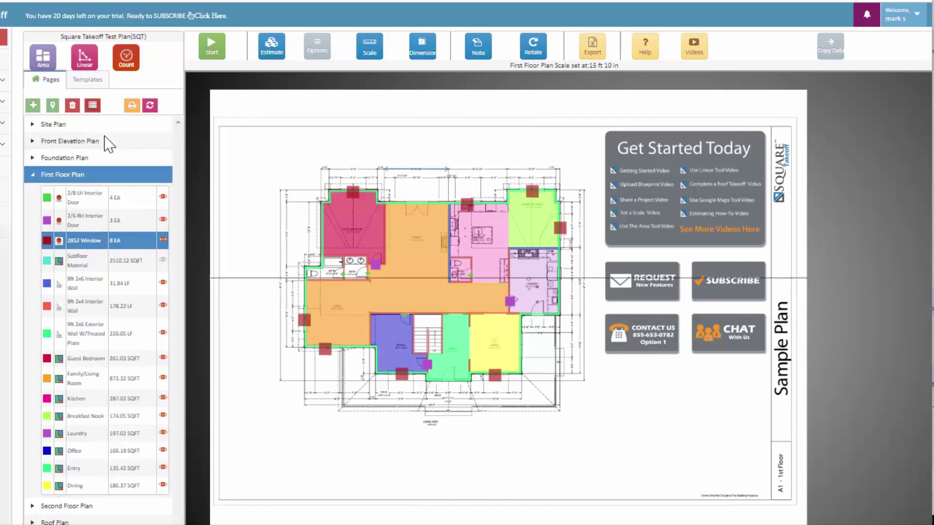
# In Page Management, mark the Front Elevation Plan and Foundation Plan pages and request their deletion
pyautogui.click(93, 107)
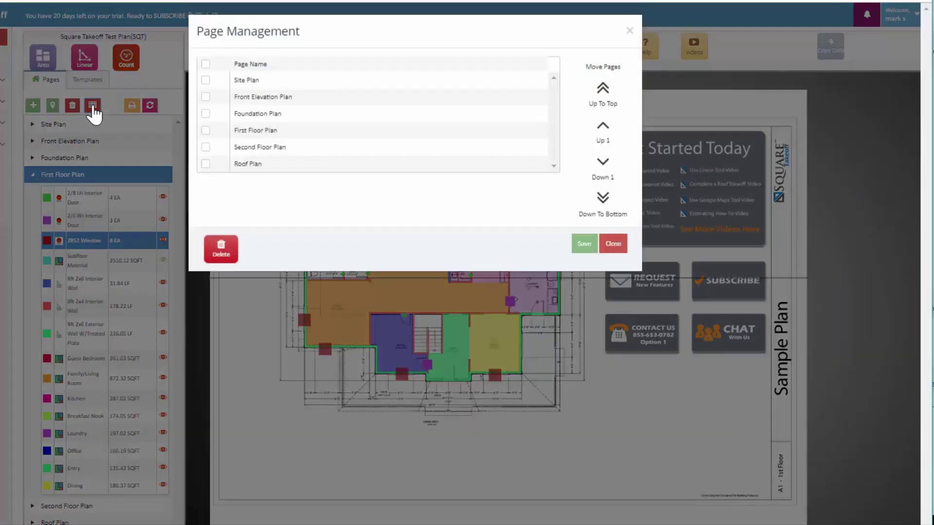
pyautogui.click(207, 101)
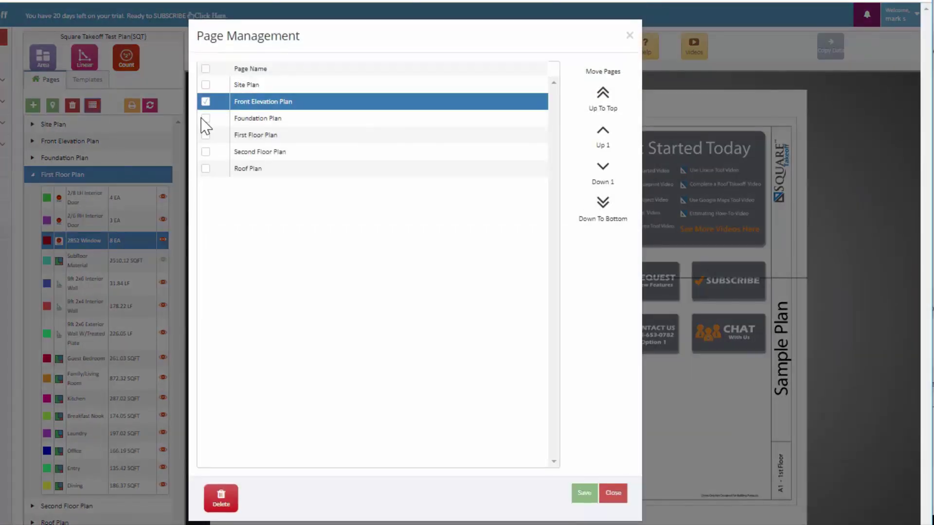
pyautogui.click(206, 118)
pyautogui.click(206, 135)
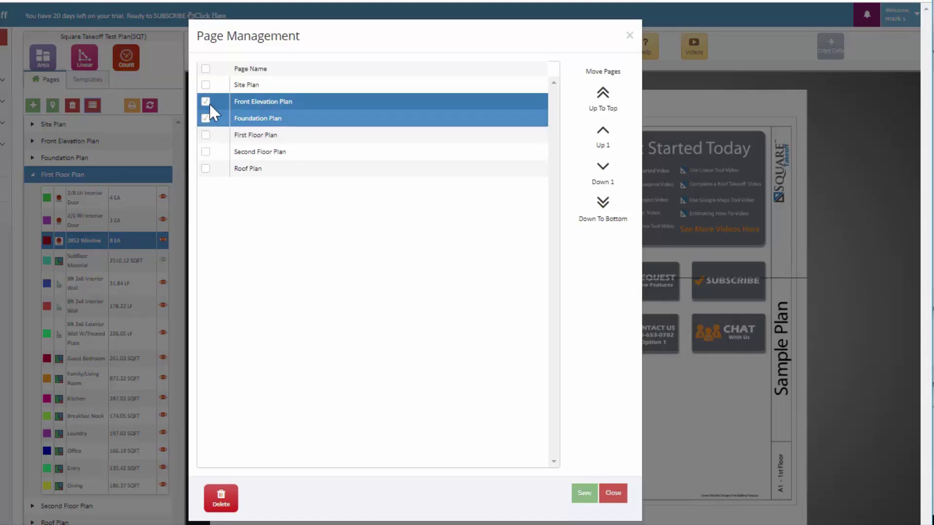
pyautogui.click(219, 504)
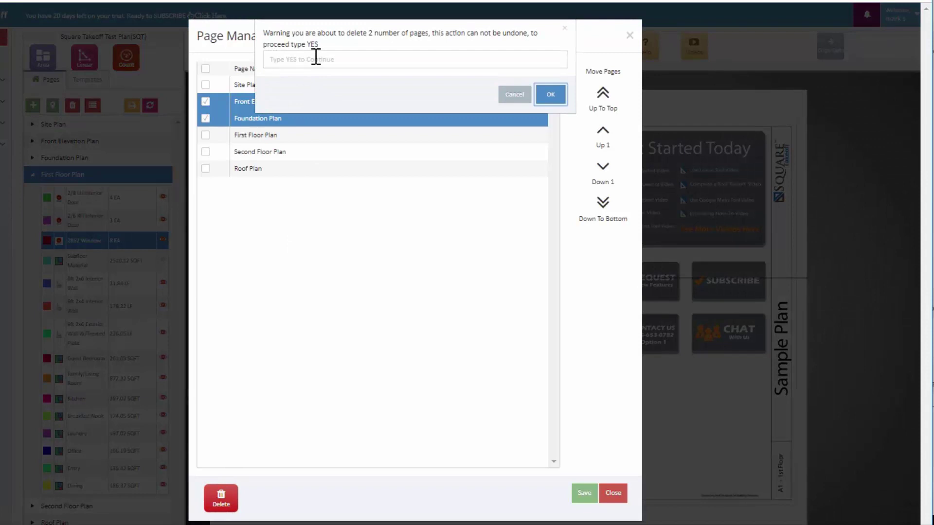
# Acknowledge the two-page deletion warning with OK, keeping both pages listed
pyautogui.click(551, 97)
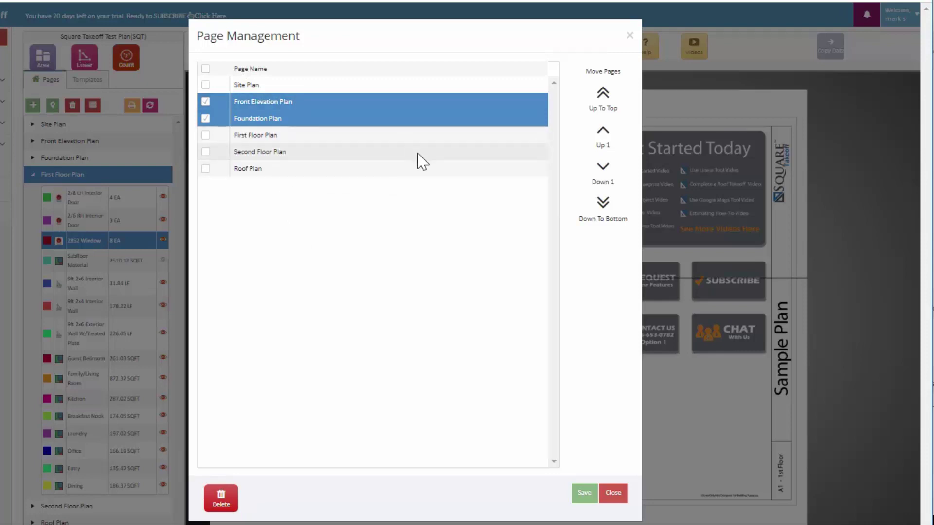
# Close Page Management and select the Subfloor Material measurement on the First Floor Plan
pyautogui.click(622, 504)
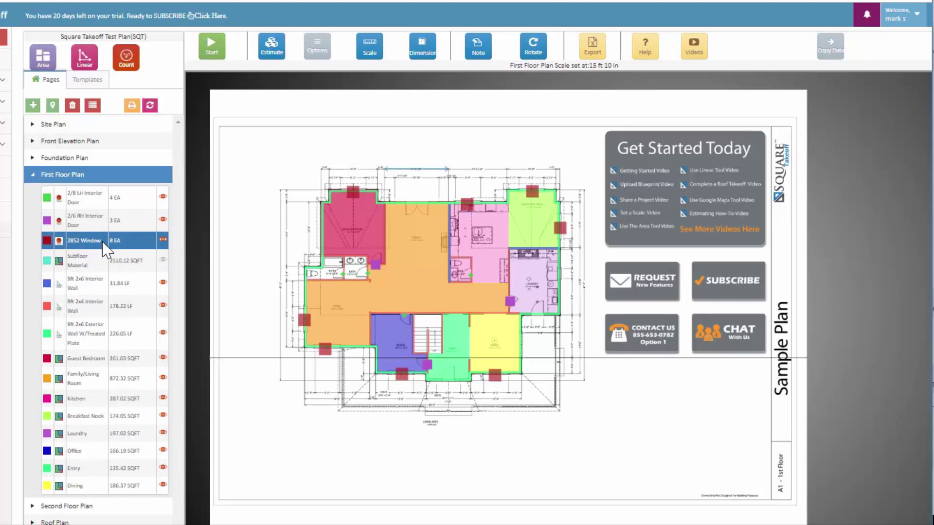
pyautogui.click(87, 260)
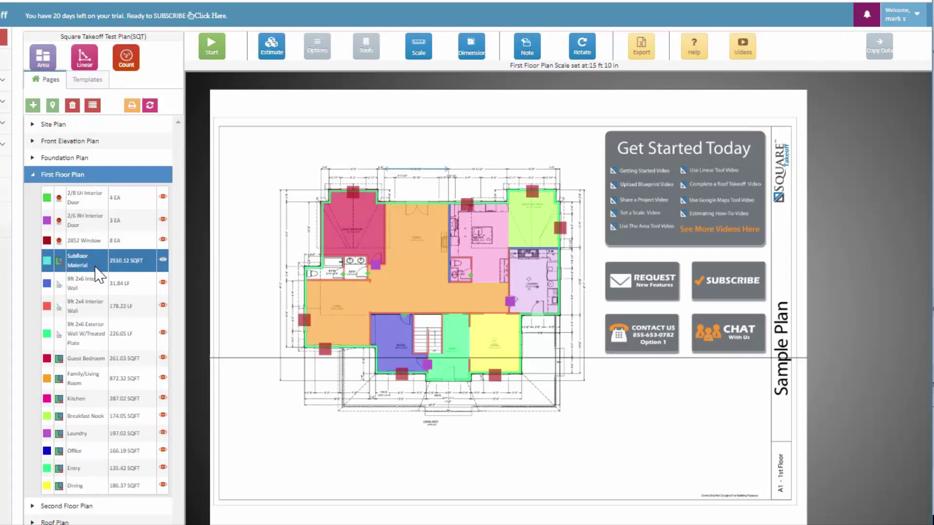
pyautogui.click(72, 106)
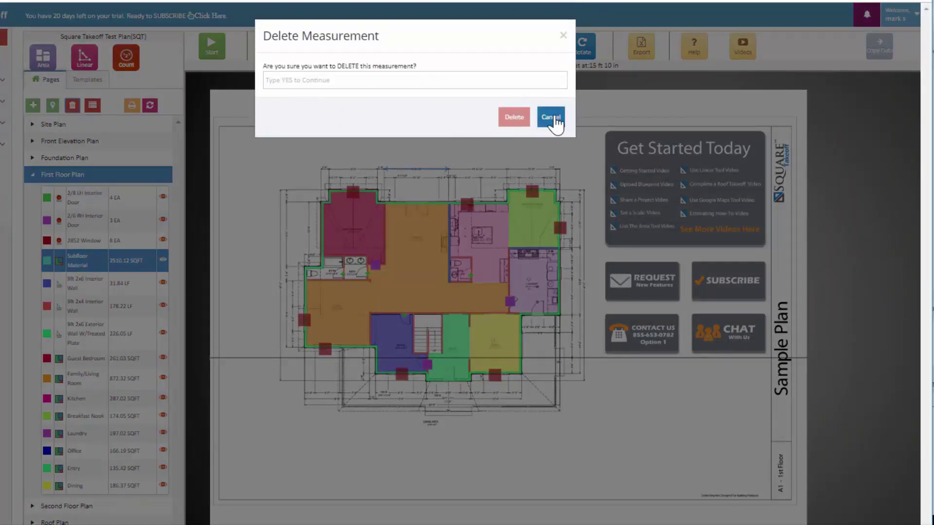
pyautogui.click(553, 119)
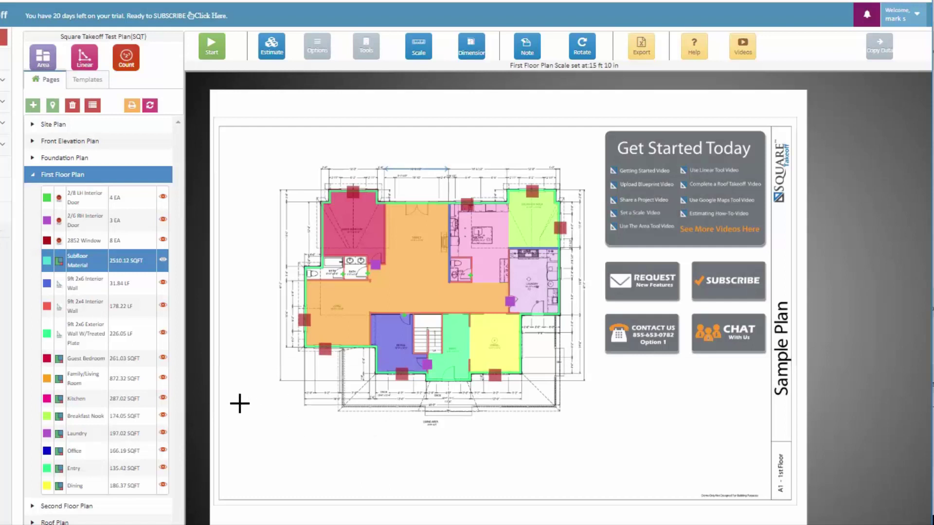